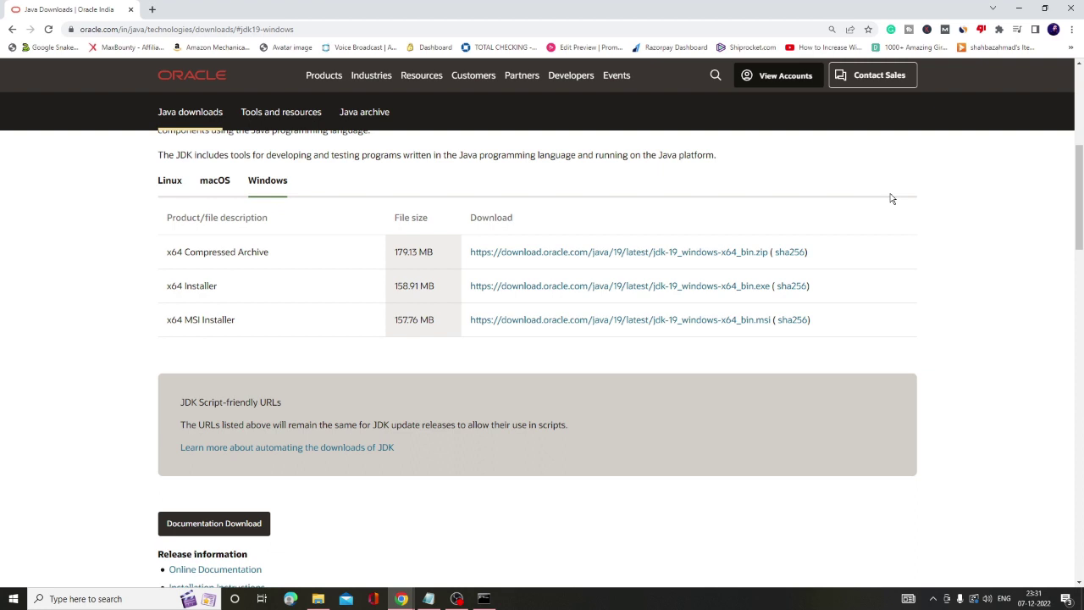
Check the Java version by running java --version in Command Prompt, and close its window
{"action": "left_click", "coordinate": [142, 597]}
{"action": "type", "text": "cmd"}
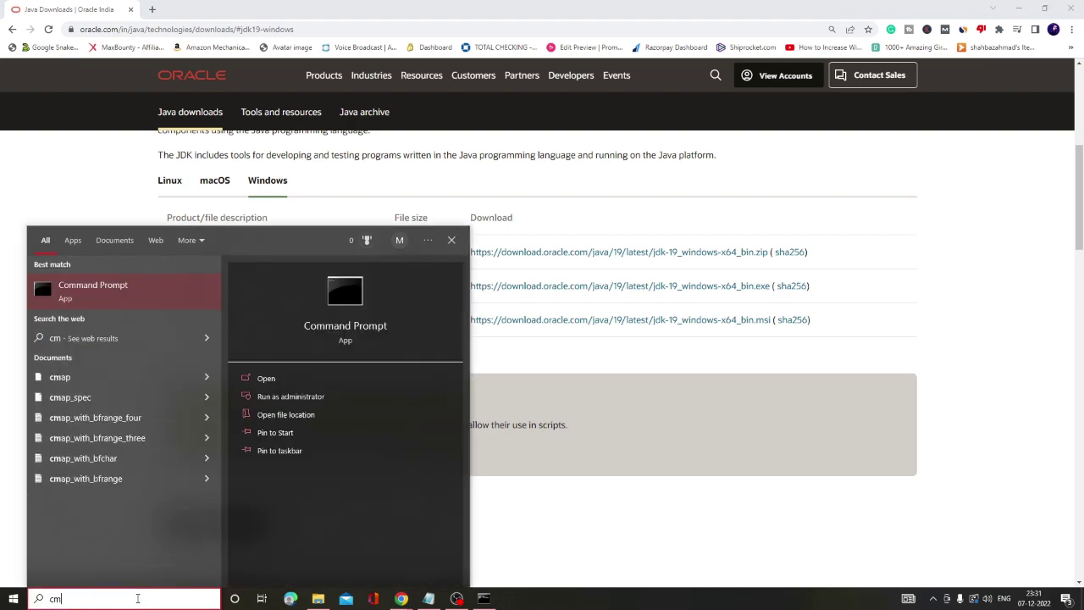
{"action": "left_click", "coordinate": [112, 289]}
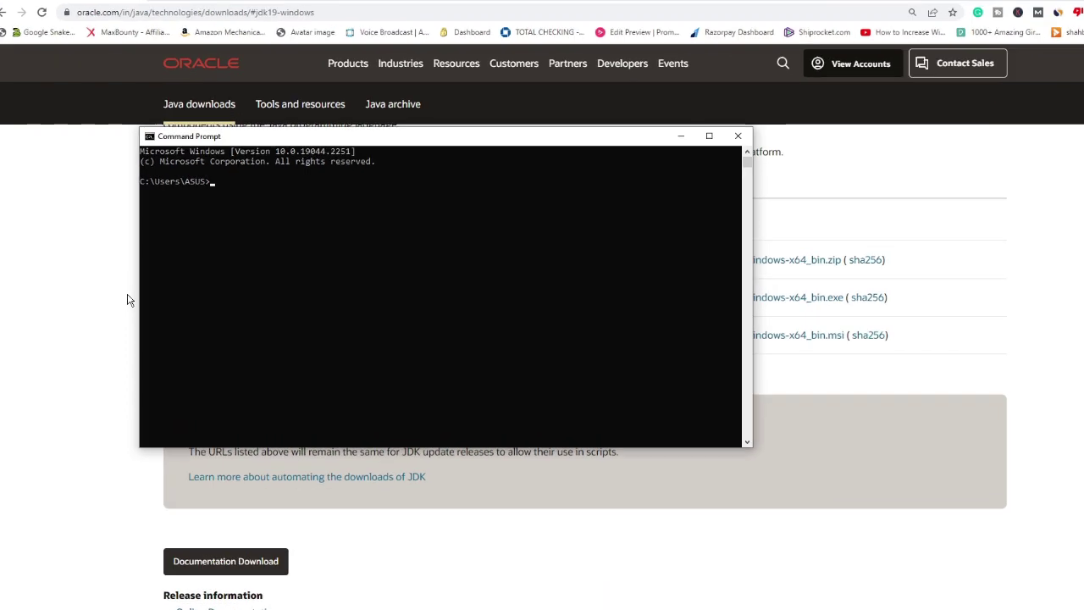
{"action": "type", "text": "java"}
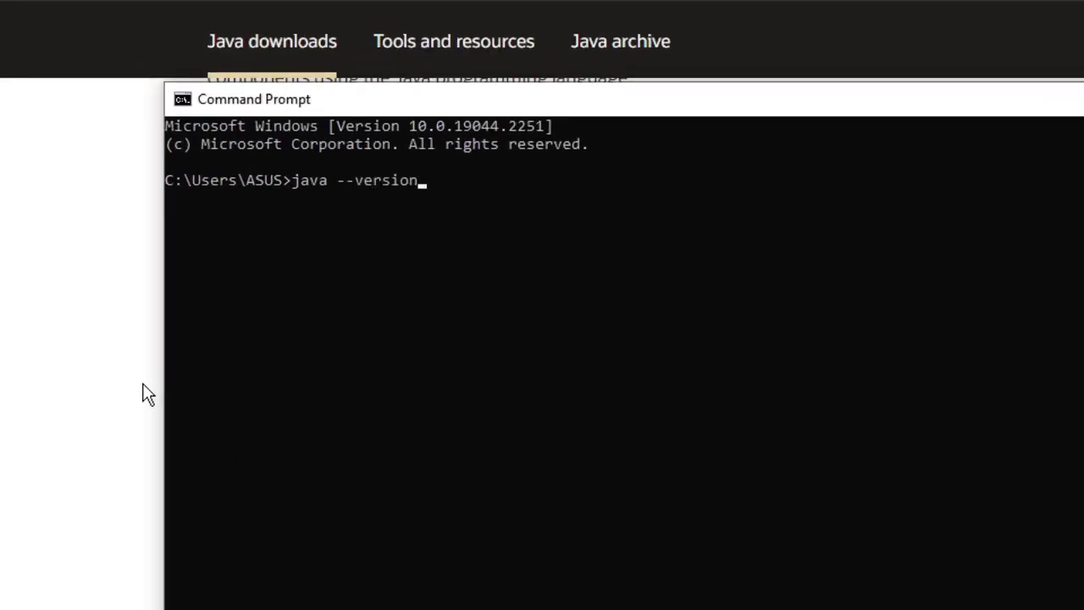
{"action": "type", "text": " --version"}
{"action": "key", "text": "Return"}
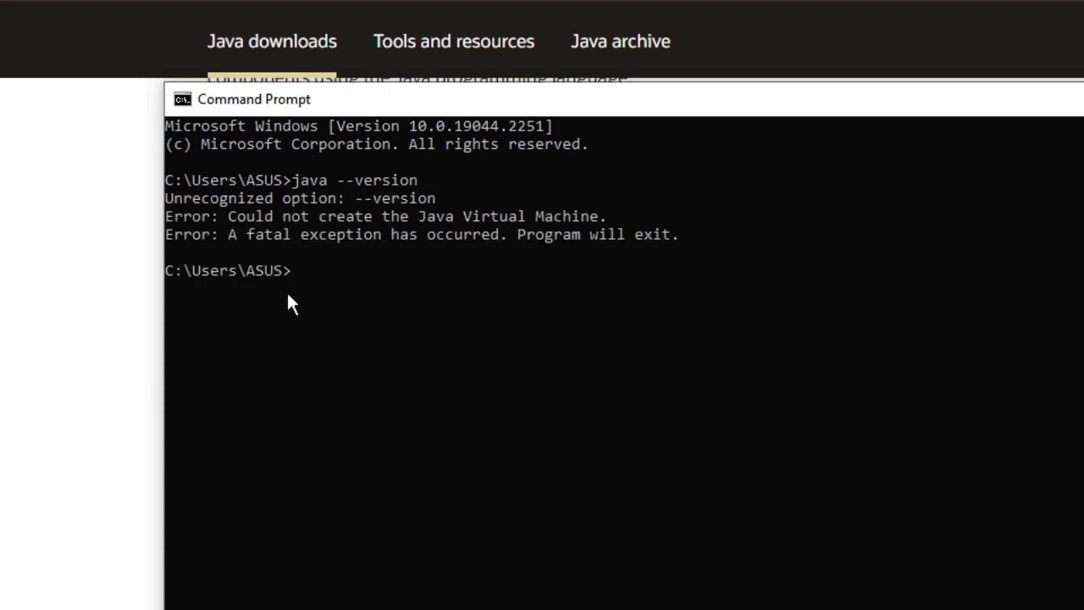
{"action": "left_click_drag", "start_coordinate": [520, 114], "coordinate": [557, 271]}
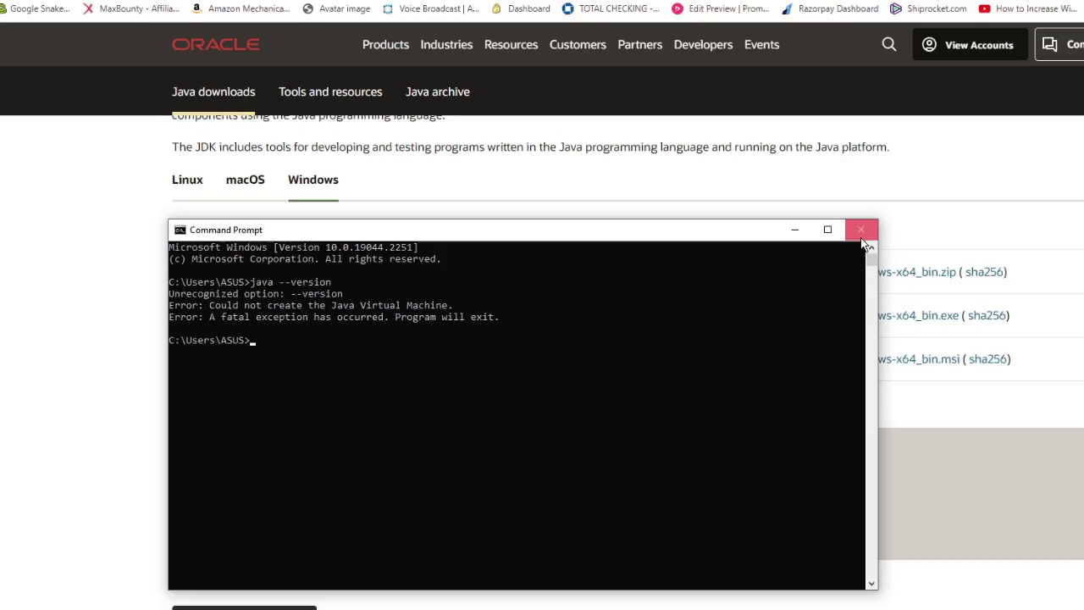
{"action": "left_click", "coordinate": [1083, 255]}
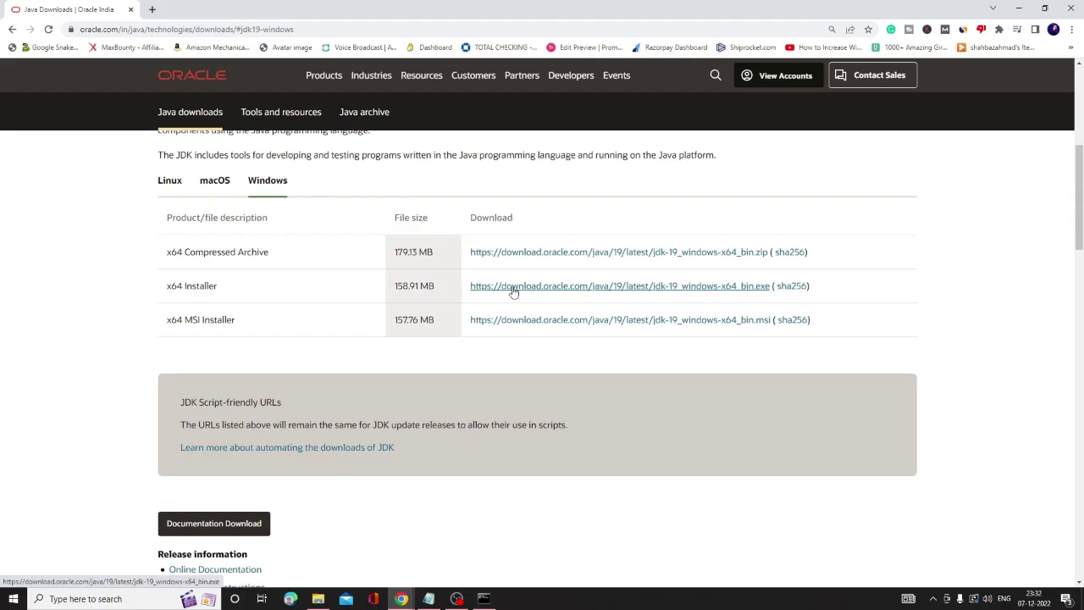
Download the JDK 19 Windows x64 Installer (.exe) and install it to the default folder C:\Program Files\Java\jdk-19\
{"action": "left_click", "coordinate": [607, 286]}
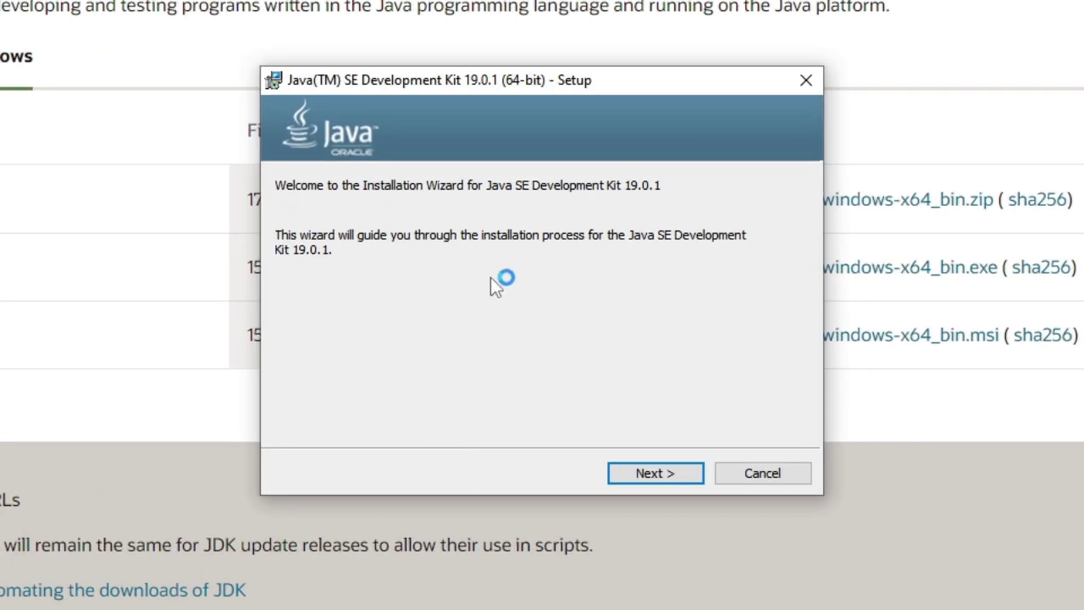
{"action": "left_click", "coordinate": [639, 475]}
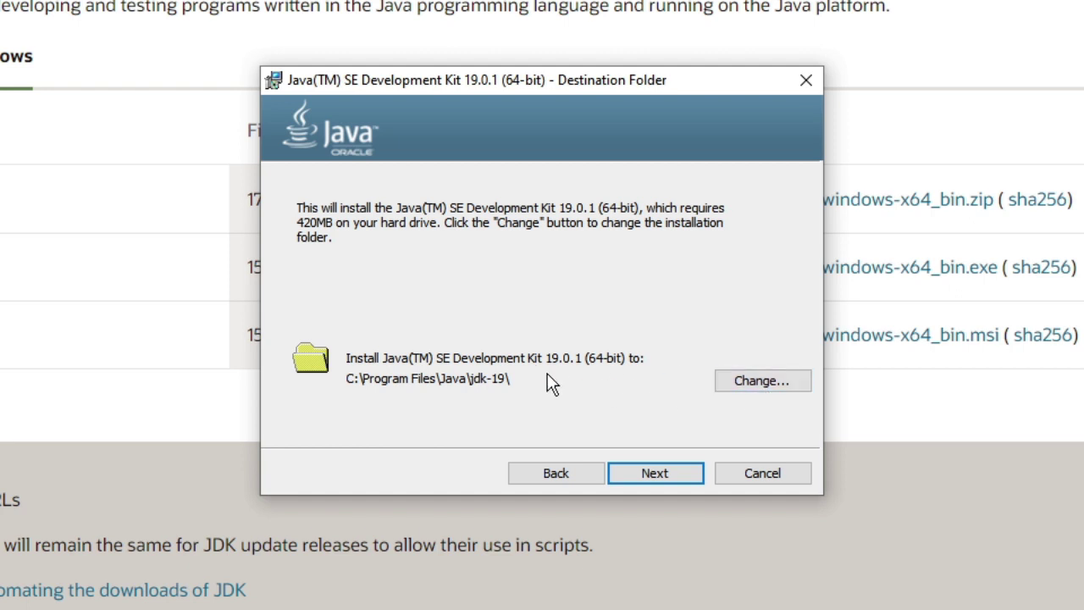
{"action": "left_click", "coordinate": [659, 474]}
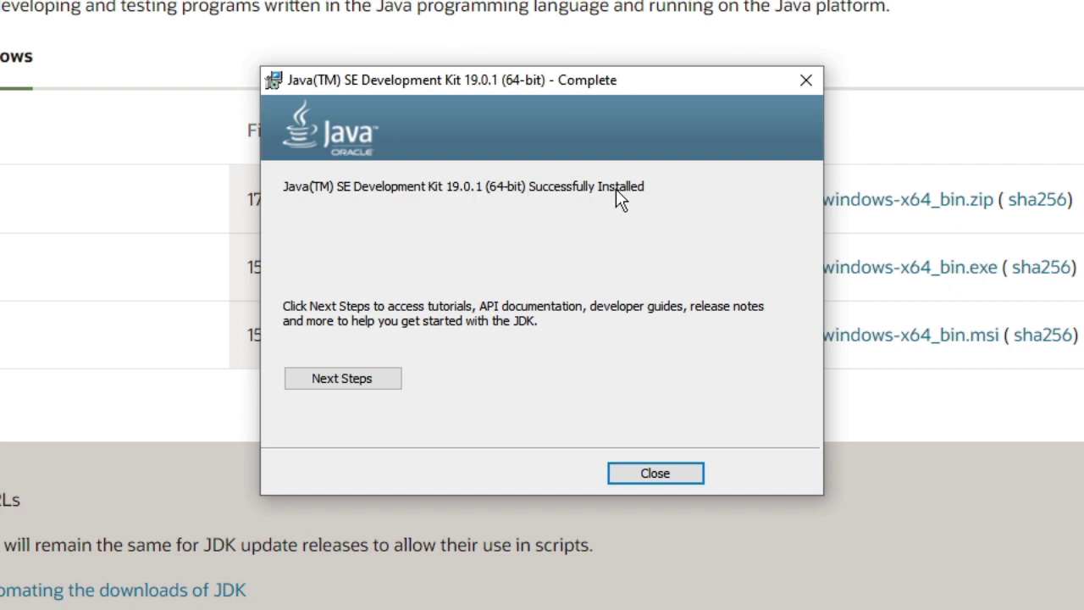
{"action": "left_click", "coordinate": [657, 471]}
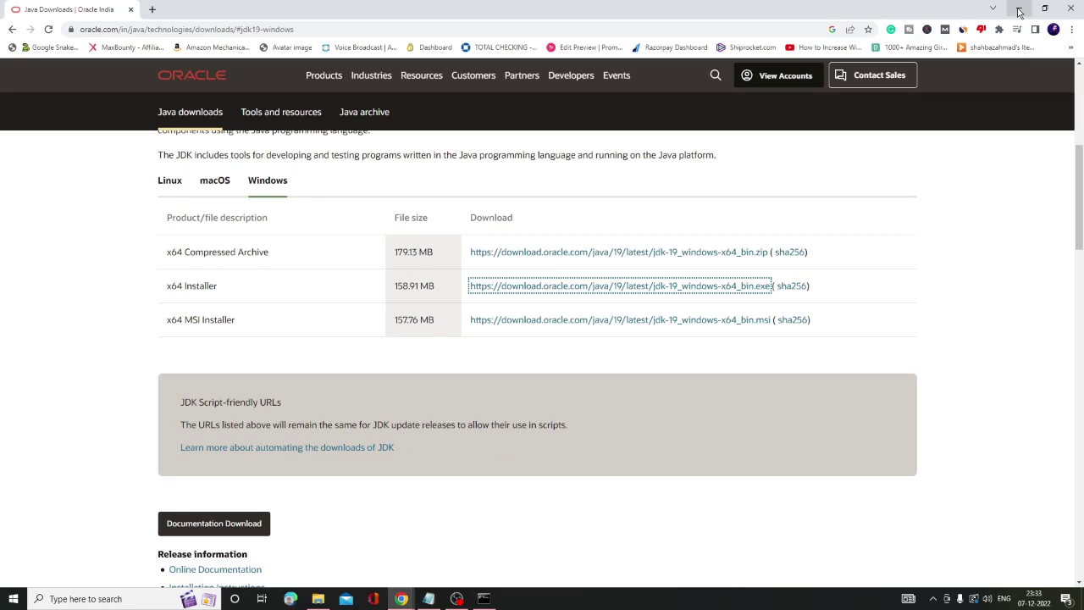
Switch to File Explorer and open the Java folder inside Program Files on Local Disk (C:)
{"action": "left_click", "coordinate": [1021, 8]}
{"action": "left_click", "coordinate": [317, 599]}
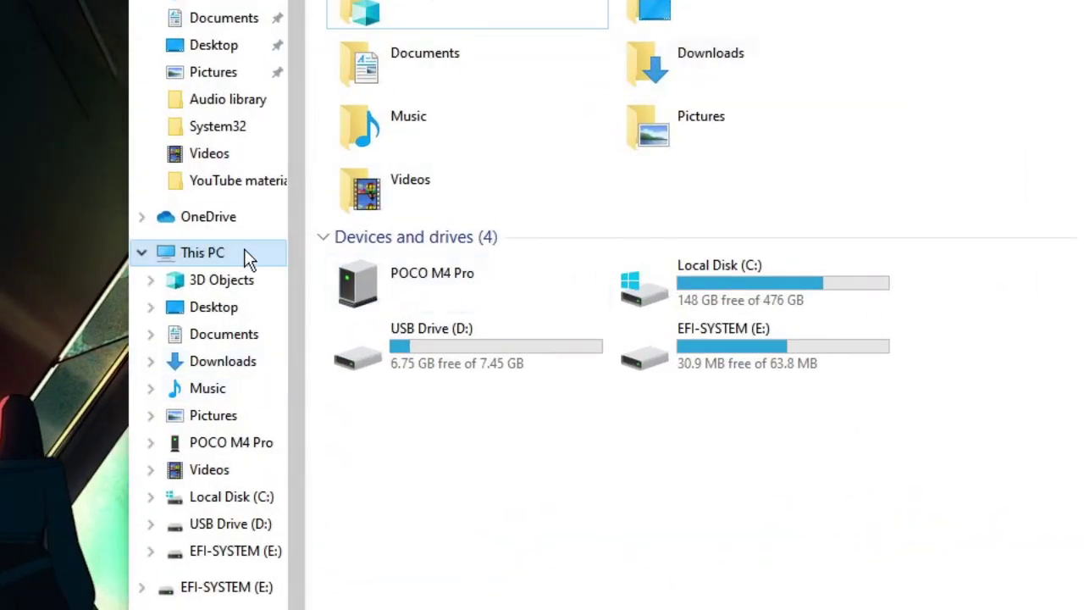
{"action": "left_click", "coordinate": [222, 258]}
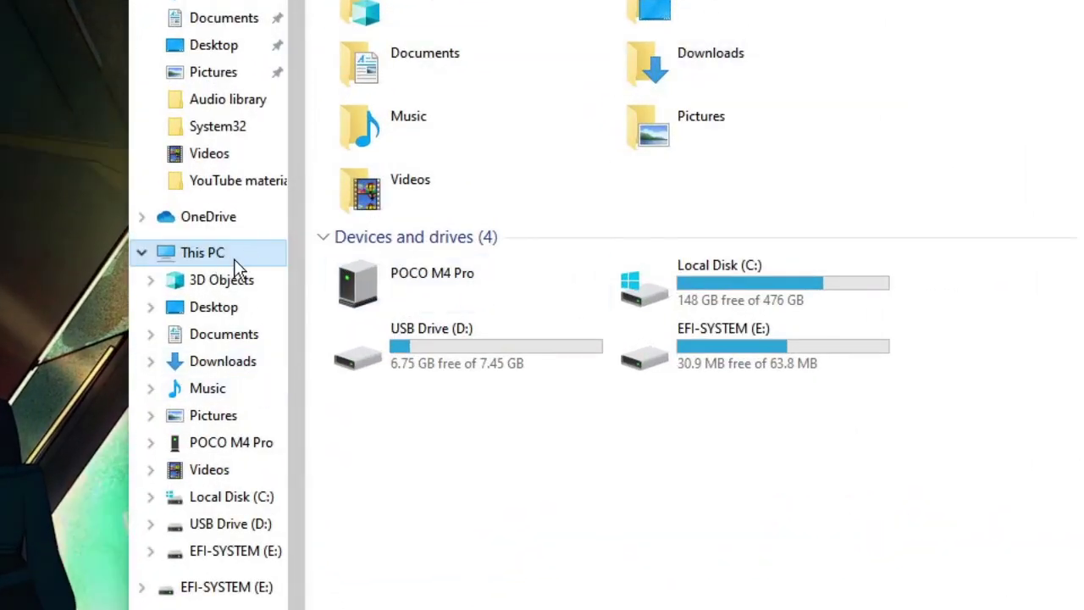
{"action": "left_click", "coordinate": [714, 278]}
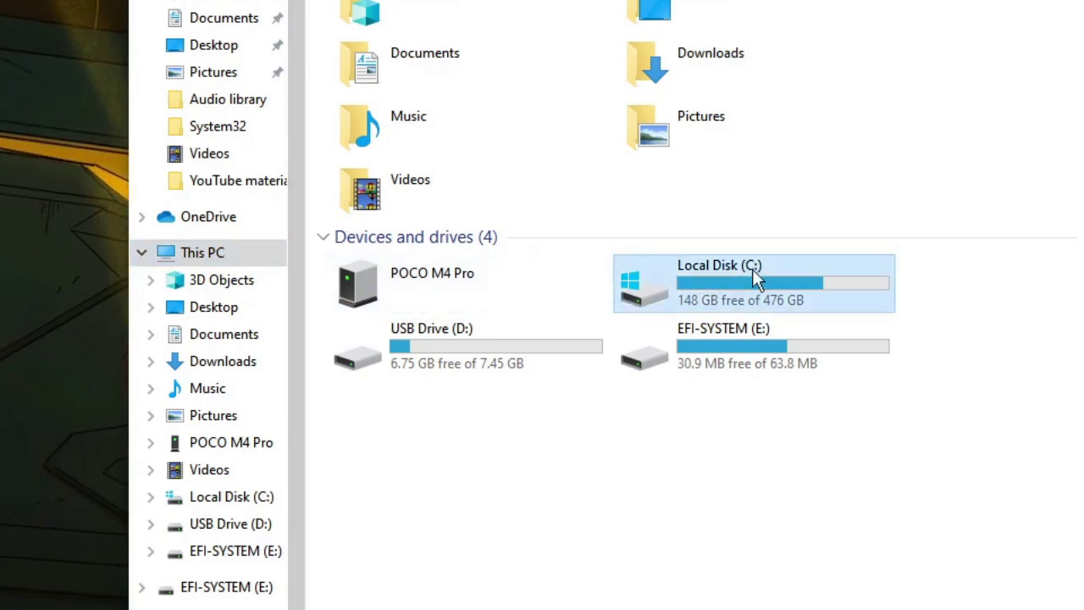
{"action": "double_click", "coordinate": [736, 278]}
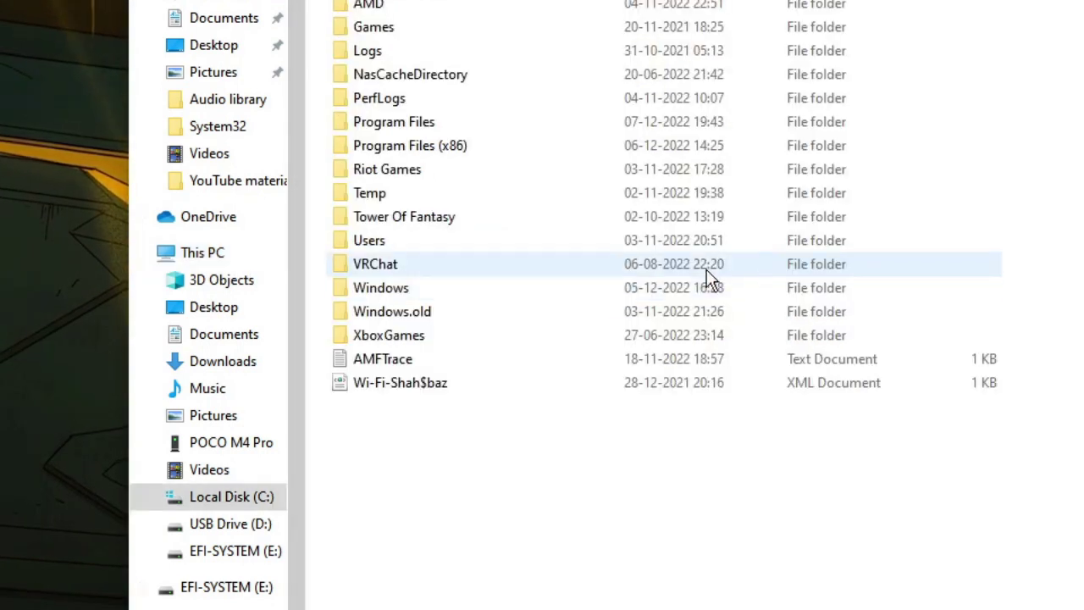
{"action": "left_click", "coordinate": [525, 268]}
{"action": "left_click", "coordinate": [432, 123]}
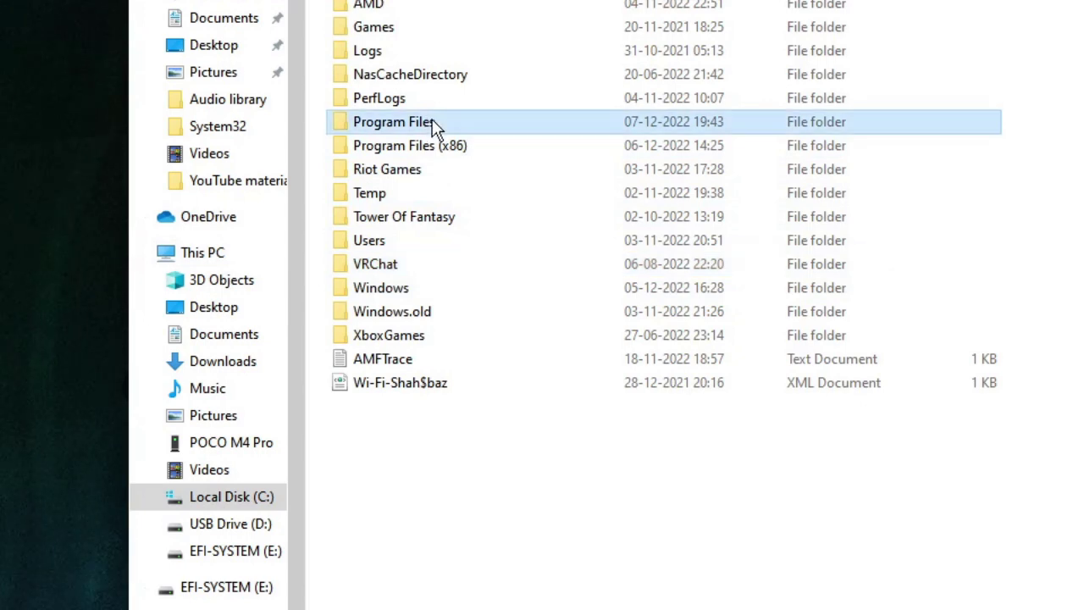
{"action": "double_click", "coordinate": [477, 125]}
{"action": "left_click", "coordinate": [451, 200]}
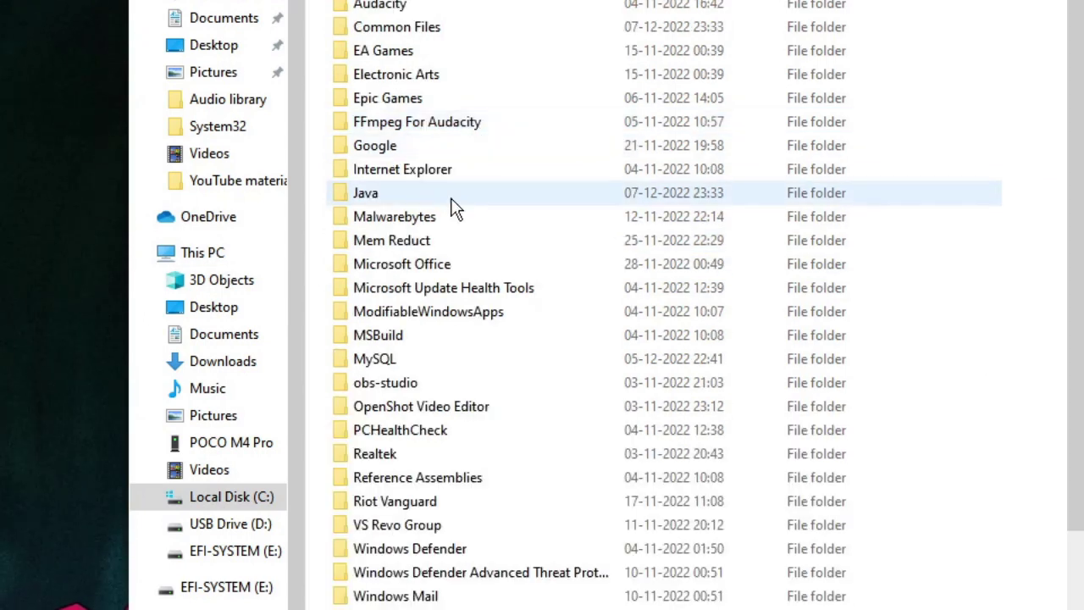
{"action": "double_click", "coordinate": [451, 200]}
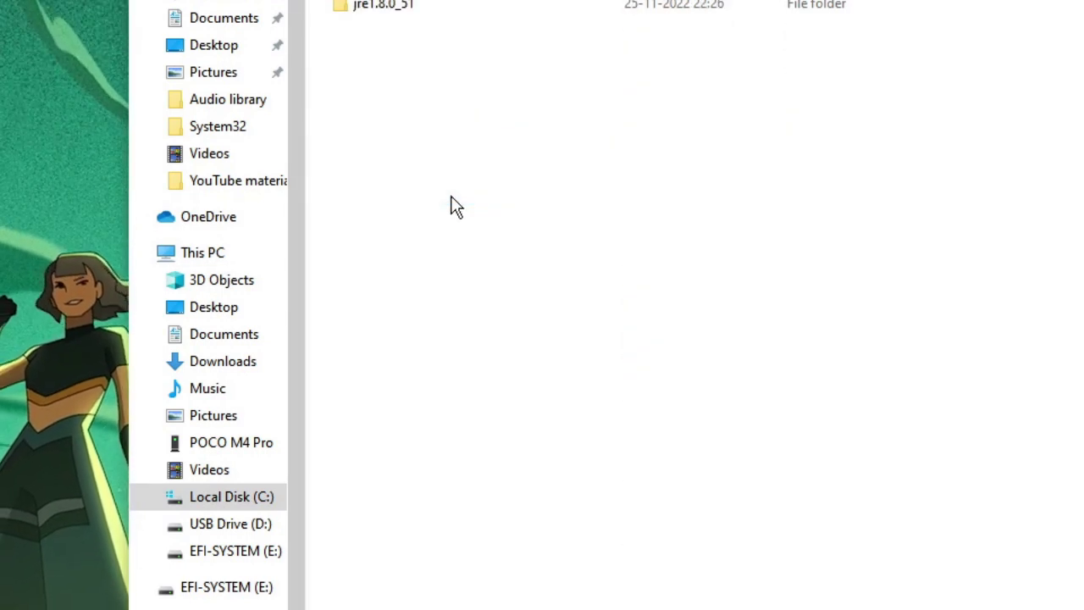
Open the bin folder inside jdk-19, copy its full folder path and minimize the window
{"action": "left_click", "coordinate": [415, 39]}
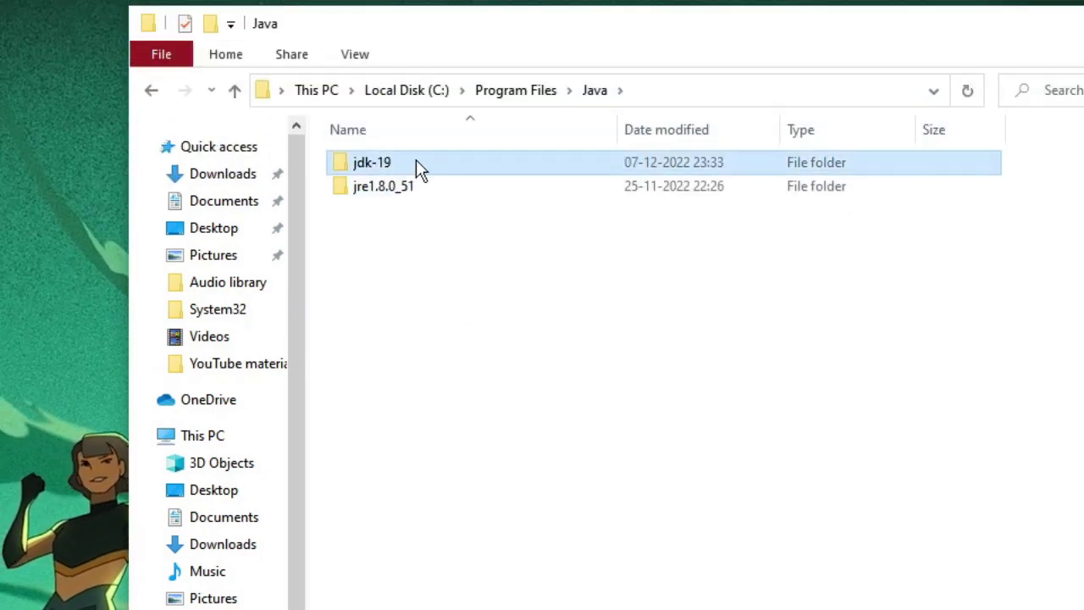
{"action": "double_click", "coordinate": [415, 39]}
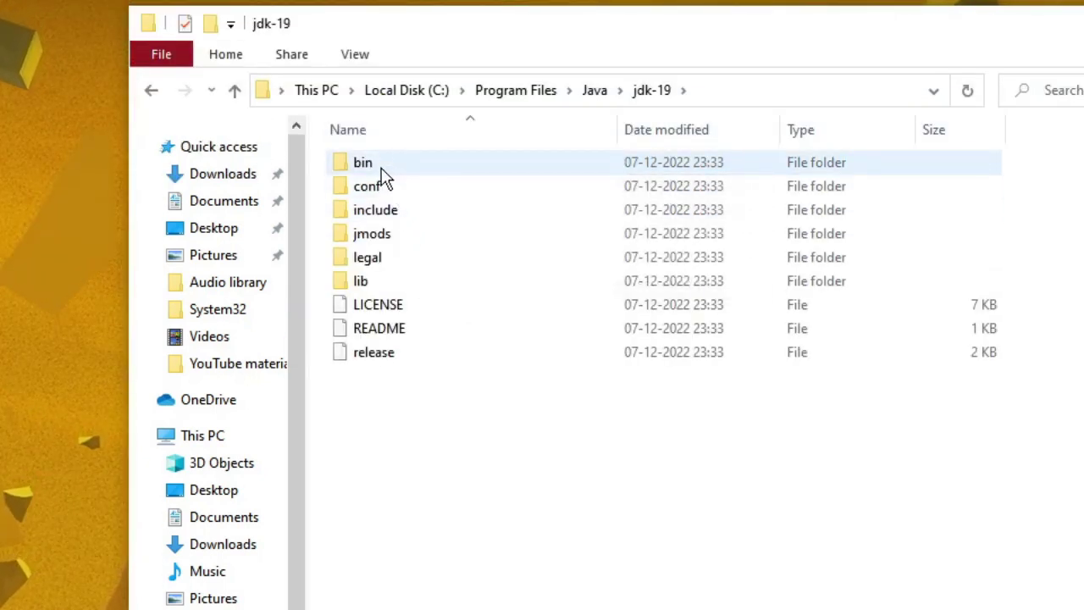
{"action": "left_click", "coordinate": [381, 169]}
{"action": "double_click", "coordinate": [381, 174]}
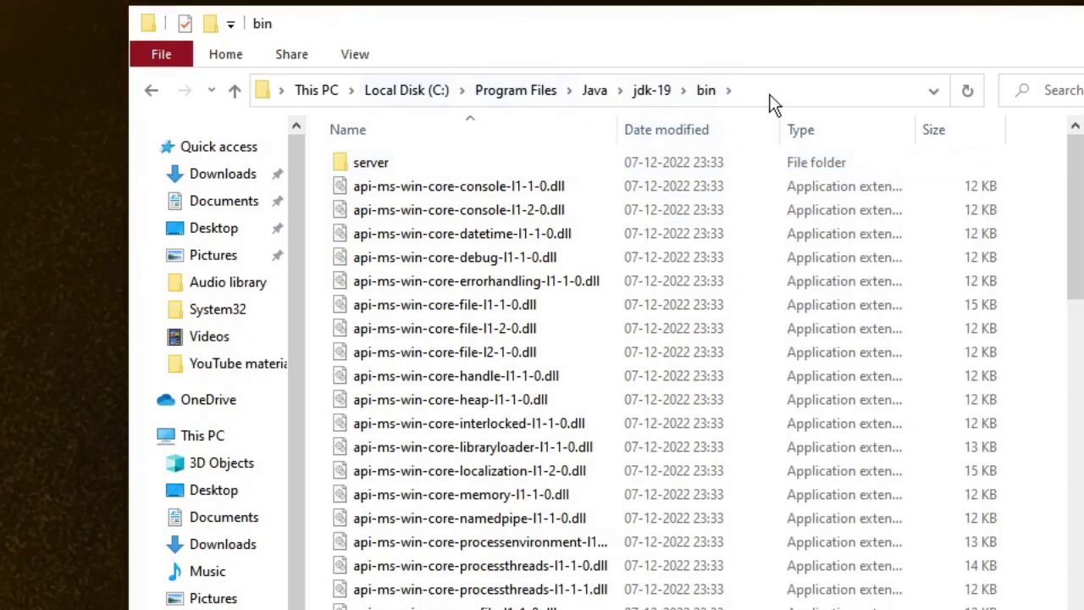
{"action": "left_click_drag", "start_coordinate": [772, 91], "coordinate": [280, 95]}
{"action": "right_click", "coordinate": [336, 90]}
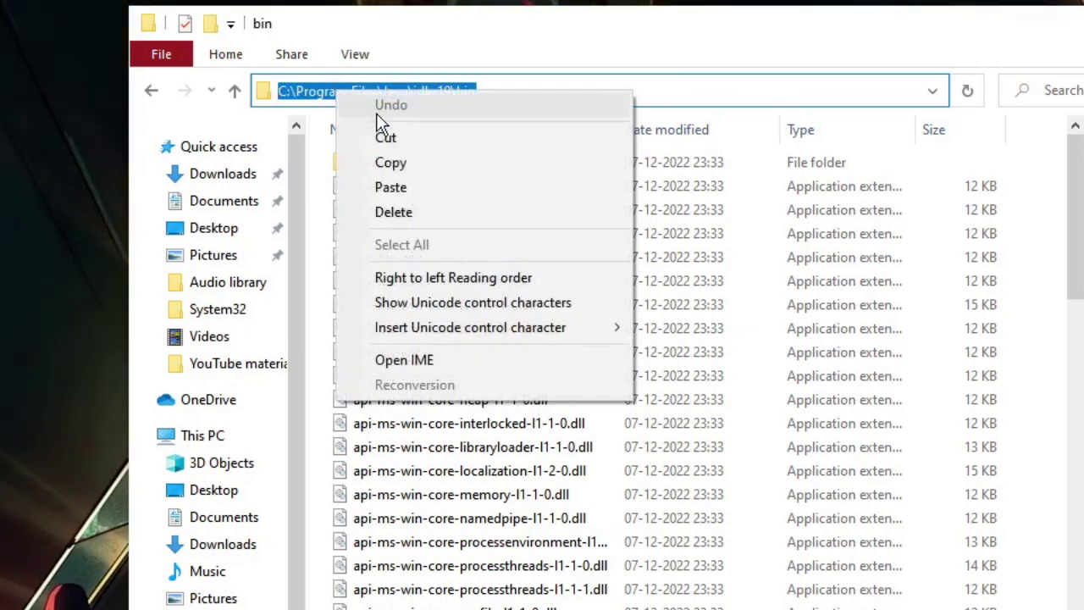
{"action": "left_click", "coordinate": [412, 162]}
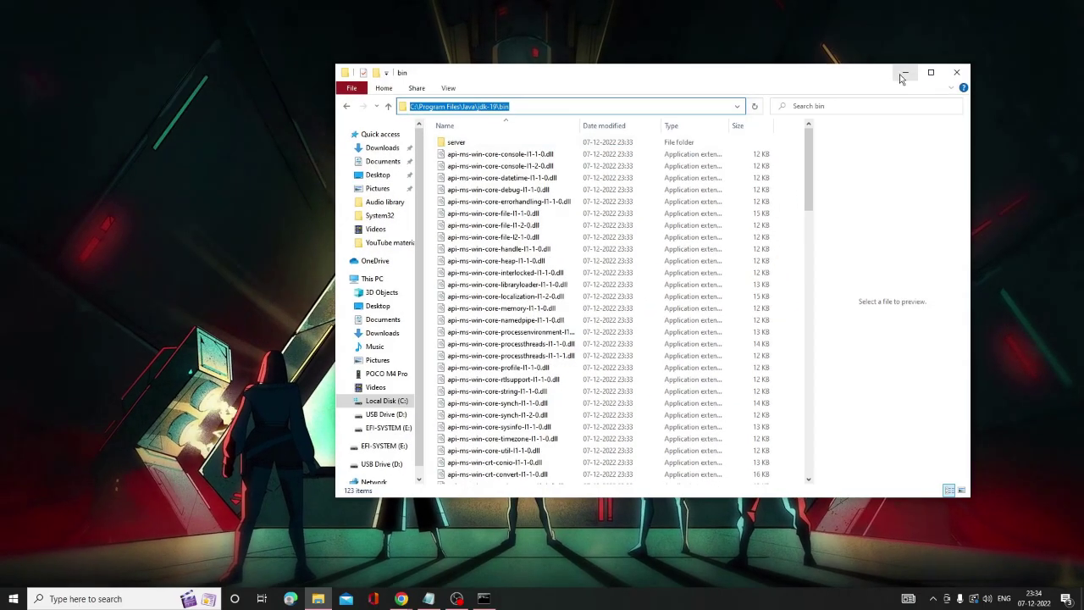
{"action": "left_click", "coordinate": [904, 74]}
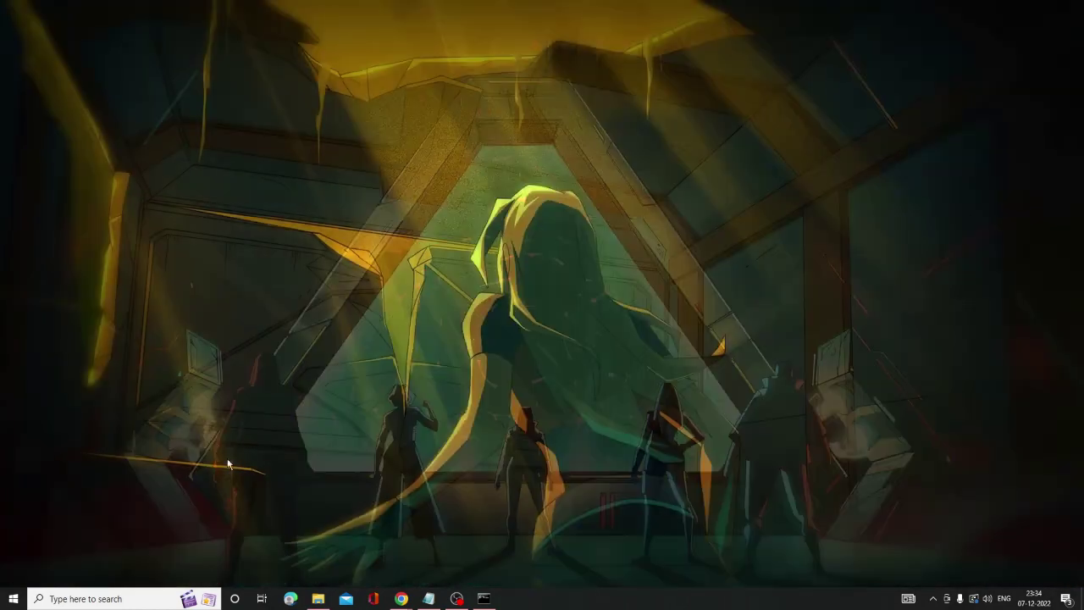
Find the system environment variables settings through Windows search and open the Environment Variables dialog
{"action": "left_click", "coordinate": [135, 598]}
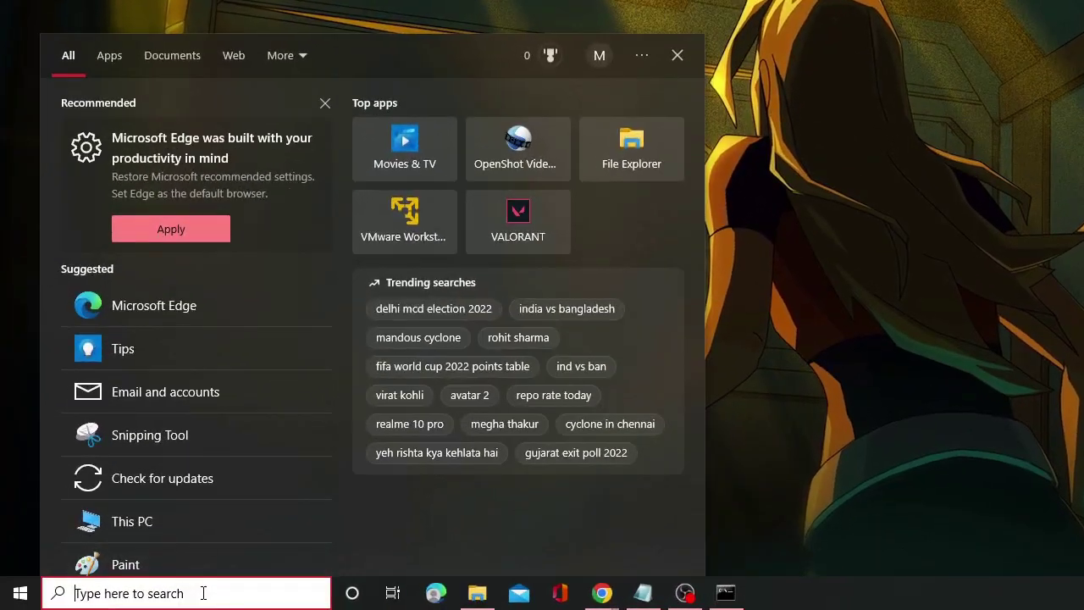
{"action": "type", "text": "envir"}
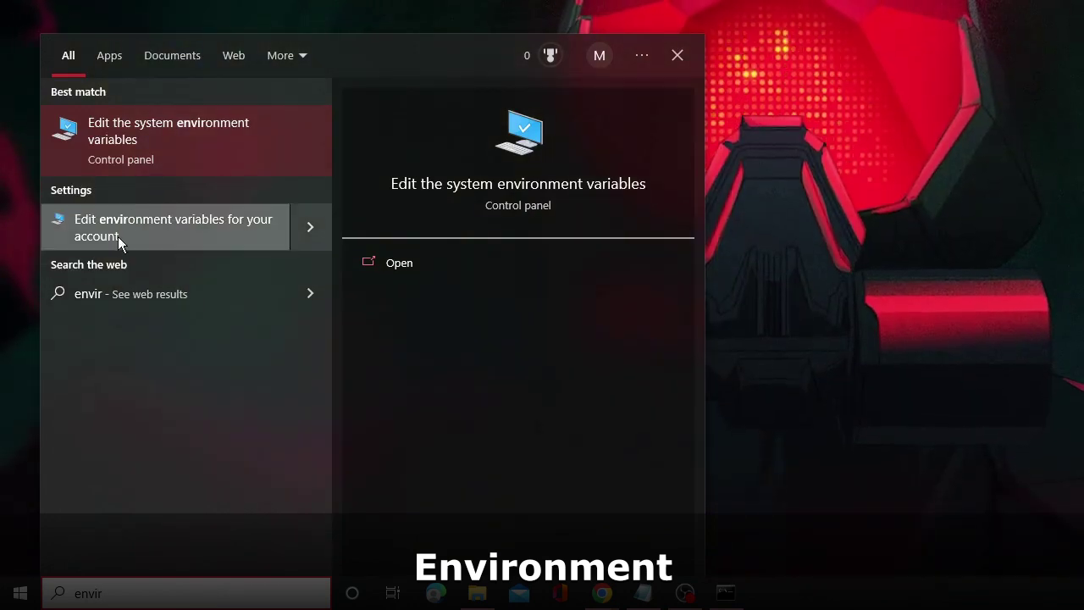
{"action": "left_click", "coordinate": [225, 134]}
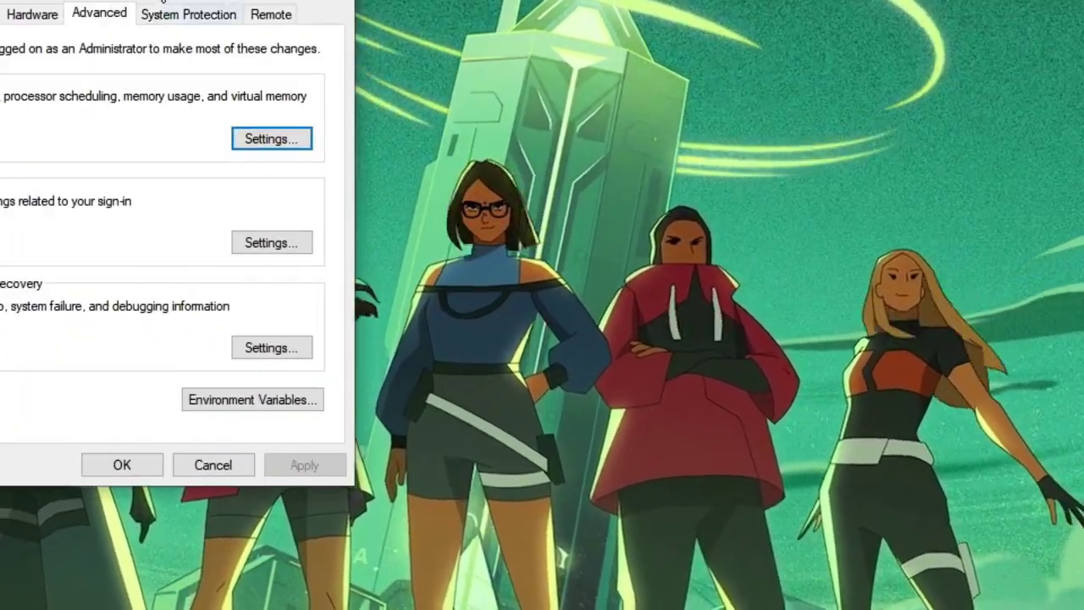
{"action": "left_click_drag", "start_coordinate": [84, 27], "coordinate": [282, 99]}
{"action": "left_click_drag", "start_coordinate": [406, 74], "coordinate": [457, 78]}
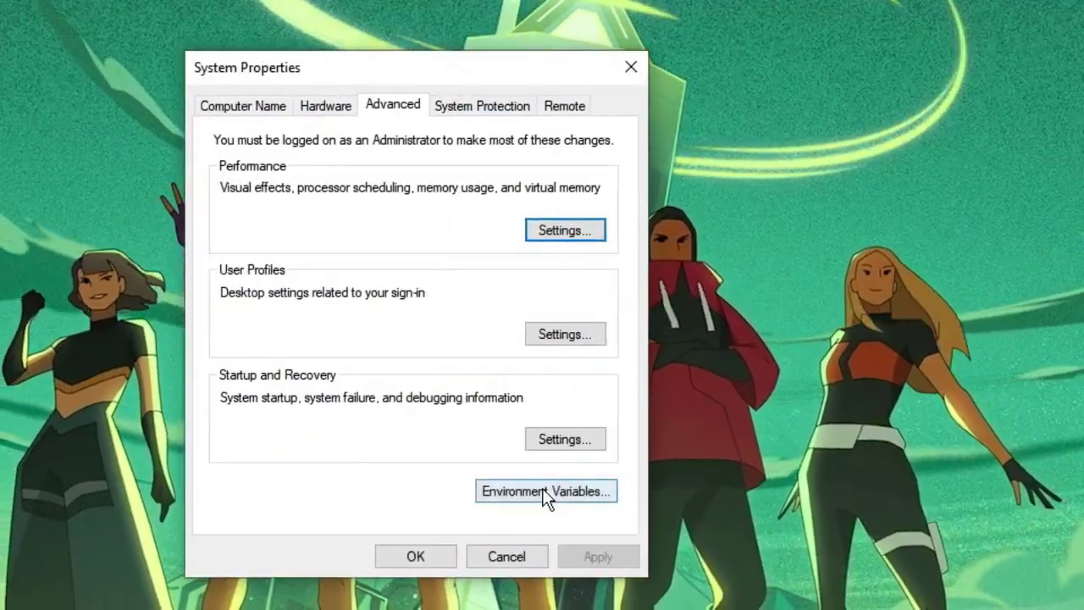
{"action": "left_click", "coordinate": [562, 492]}
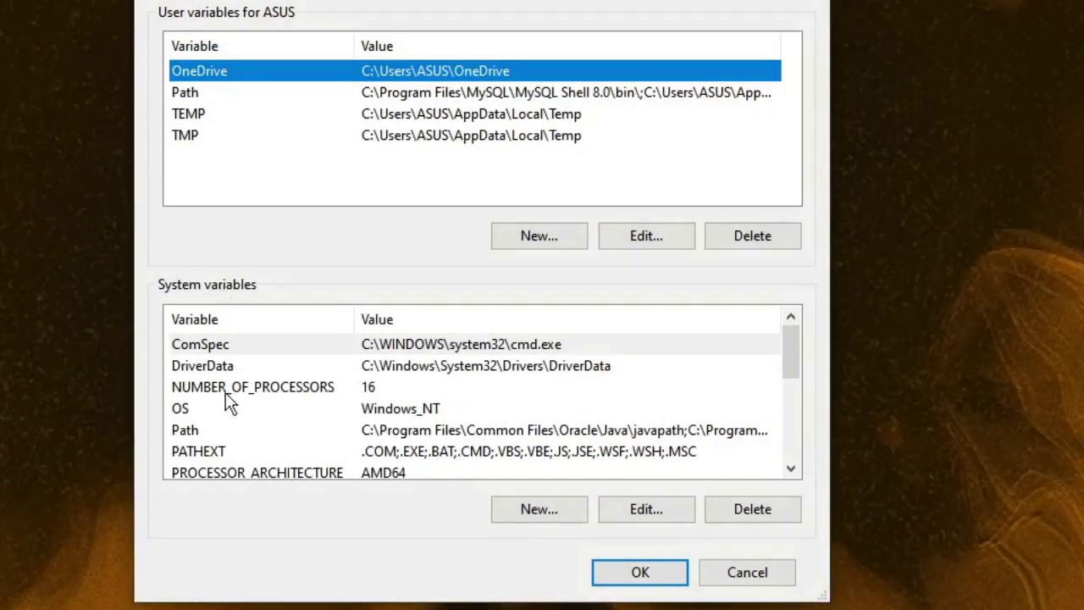
Add C:\Program Files\Java\jdk-19\bin as a new entry in the system Path variable, save it and close System Properties
{"action": "left_click", "coordinate": [208, 429]}
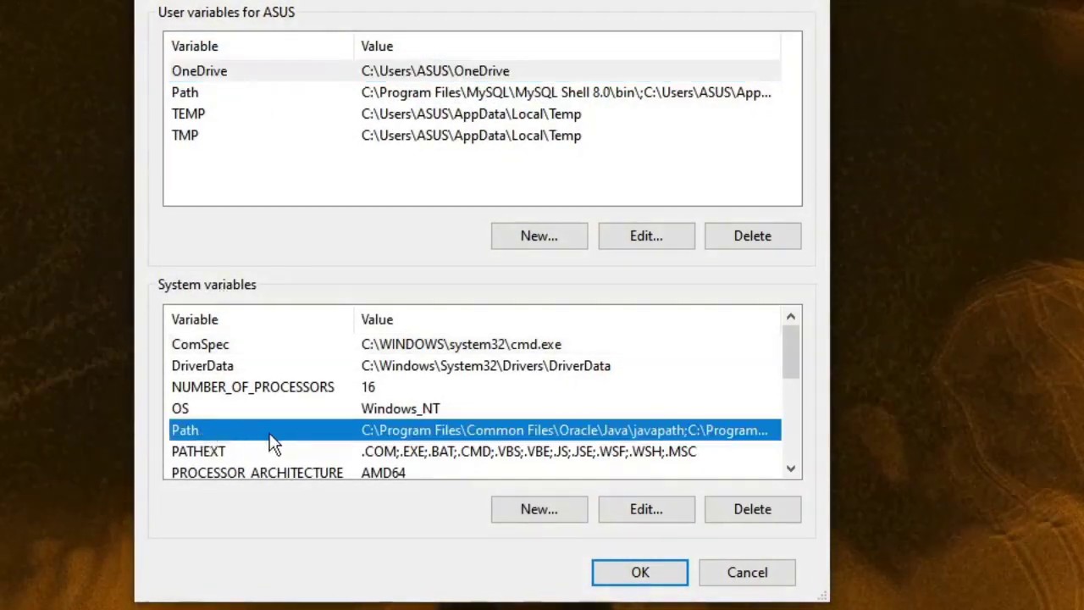
{"action": "left_click", "coordinate": [632, 513]}
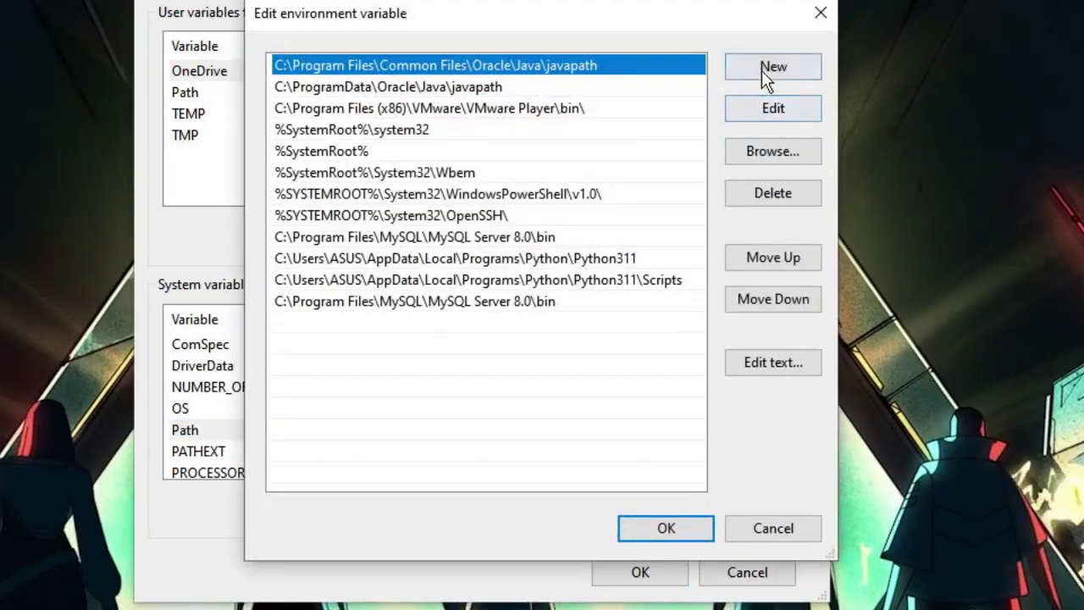
{"action": "left_click", "coordinate": [769, 68]}
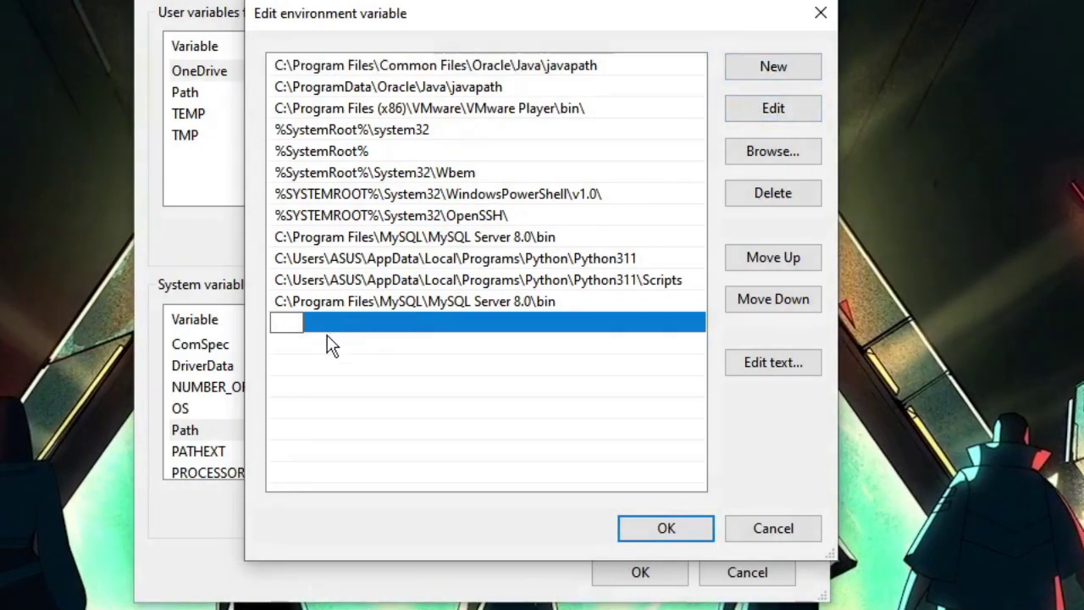
{"action": "right_click", "coordinate": [294, 323]}
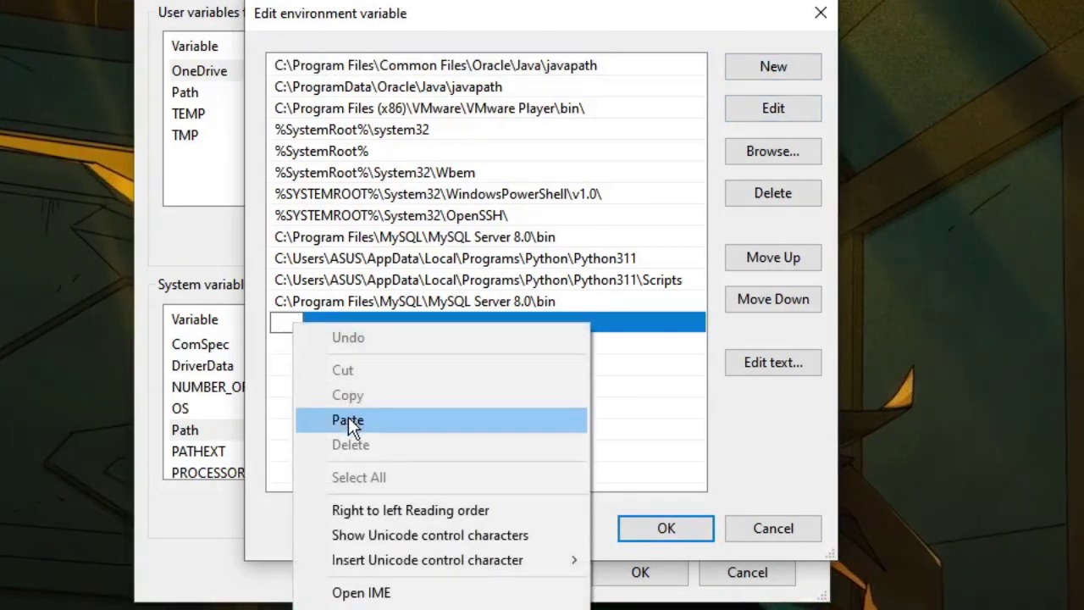
{"action": "left_click", "coordinate": [349, 421]}
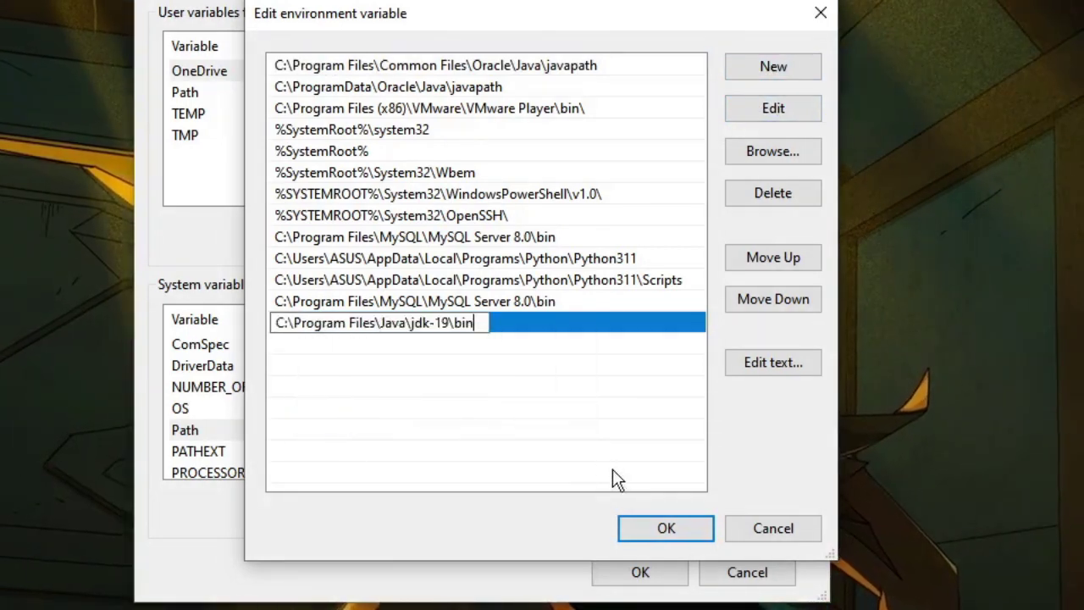
{"action": "left_click", "coordinate": [646, 531]}
{"action": "left_click", "coordinate": [649, 576]}
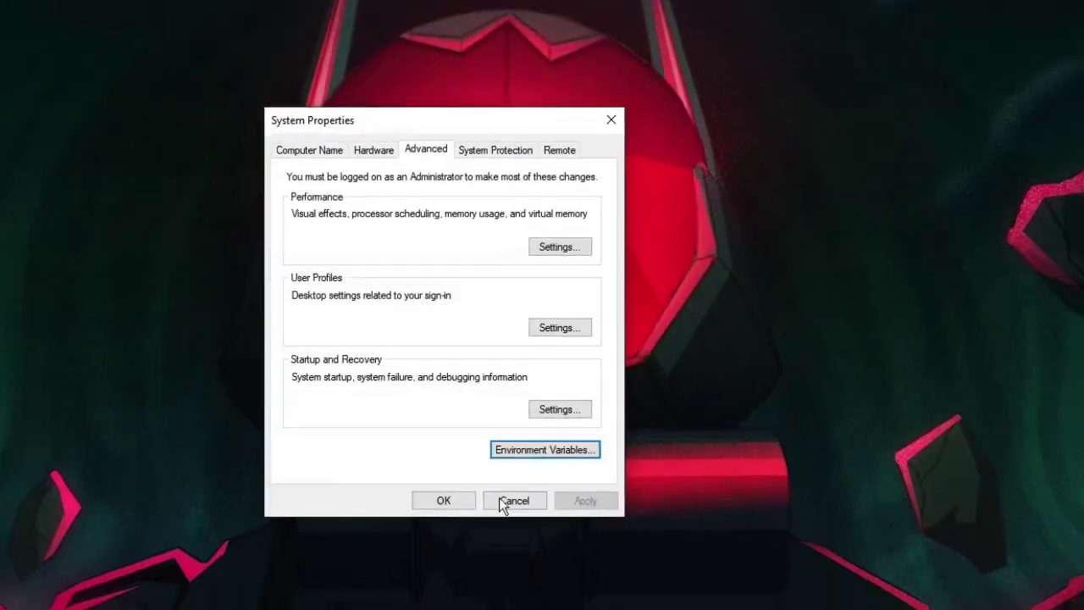
{"action": "left_click", "coordinate": [507, 557]}
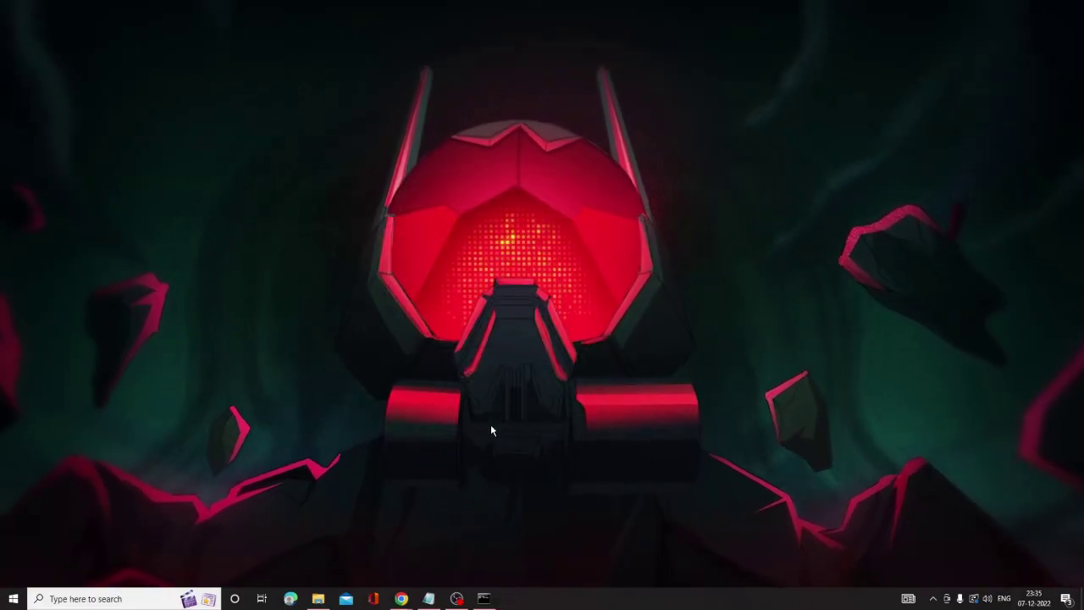
Find Command Prompt through Windows search and open a new Command Prompt window
{"action": "left_click", "coordinate": [83, 603]}
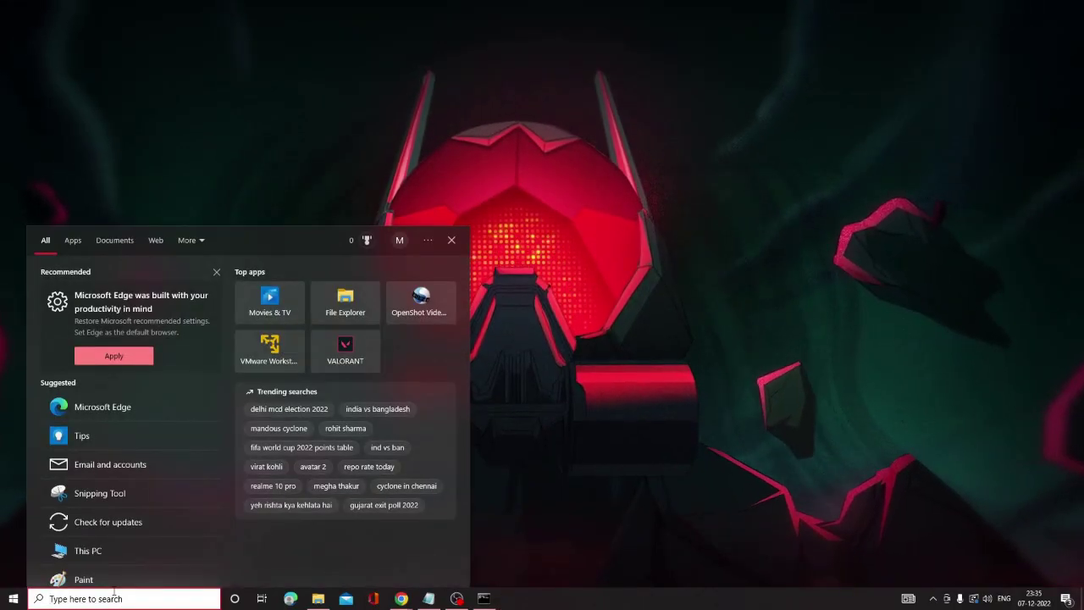
{"action": "type", "text": "cm"}
{"action": "key", "text": "Return"}
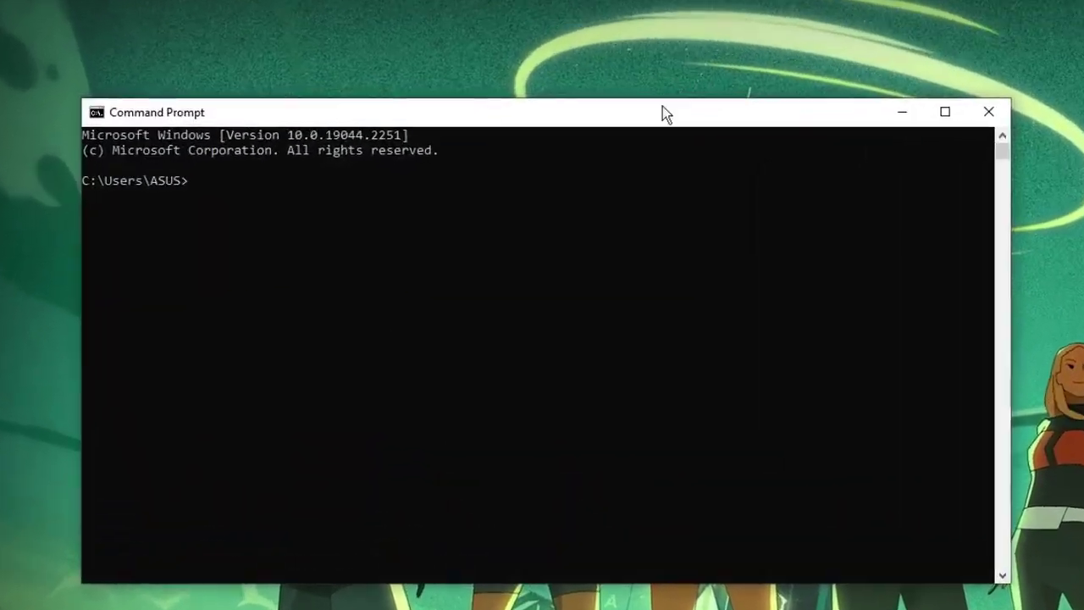
Check the installed Java version by running java --version in Command Prompt
{"action": "type", "text": "j"}
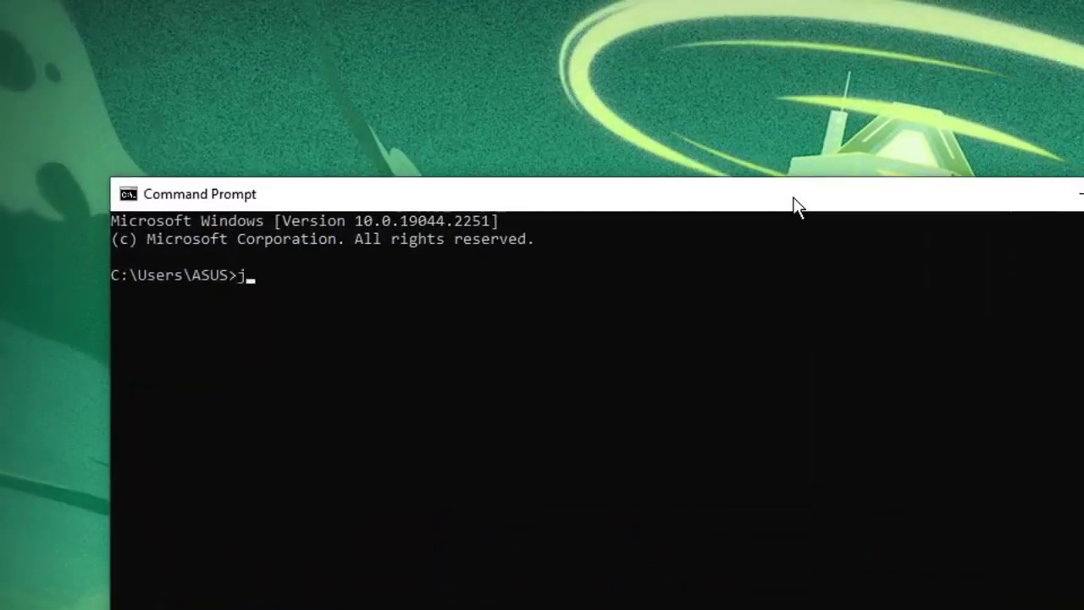
{"action": "type", "text": "ava --"}
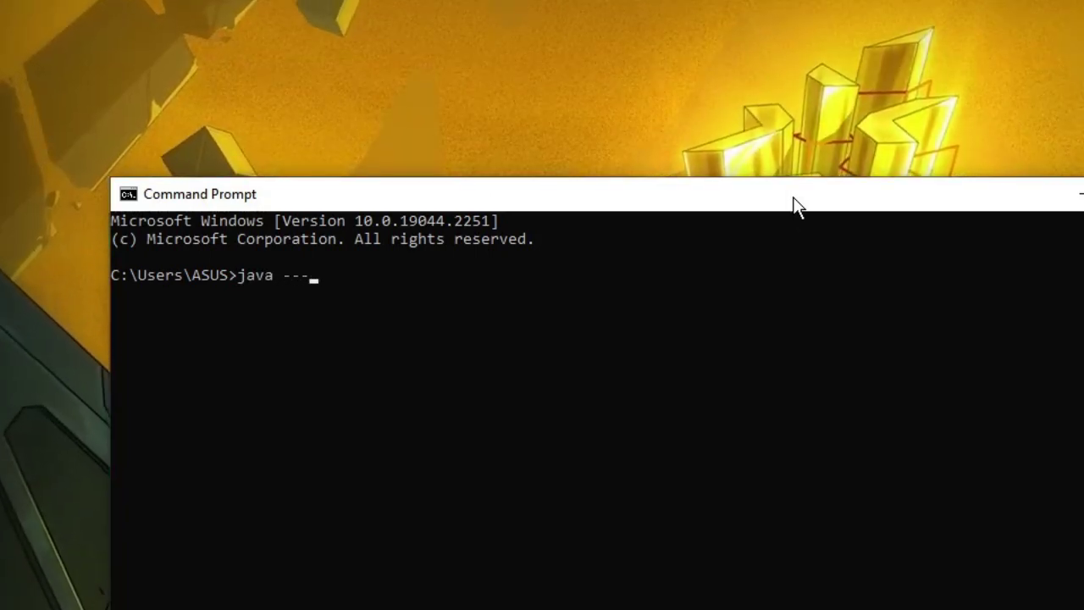
{"action": "type", "text": "versiopn"}
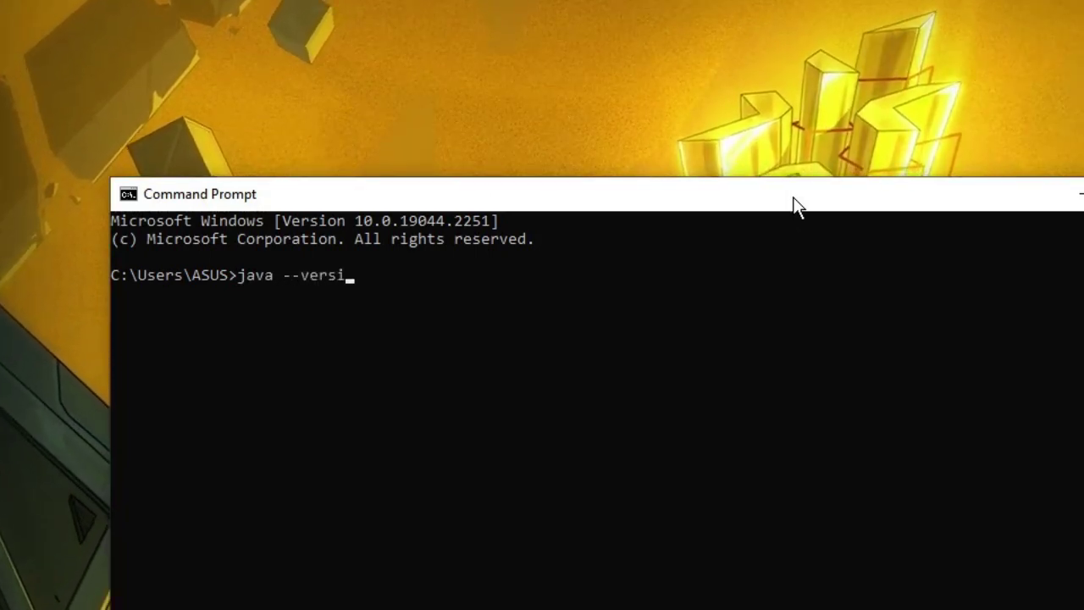
{"action": "key", "text": "BackSpace"}
{"action": "key", "text": "BackSpace"}
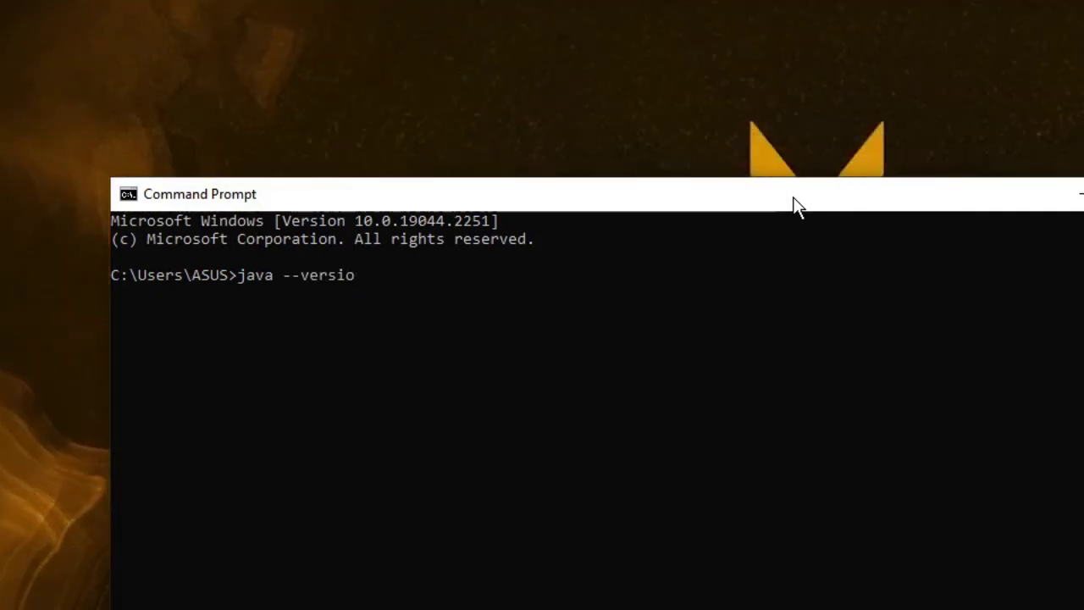
{"action": "type", "text": "n"}
{"action": "key", "text": "Return"}
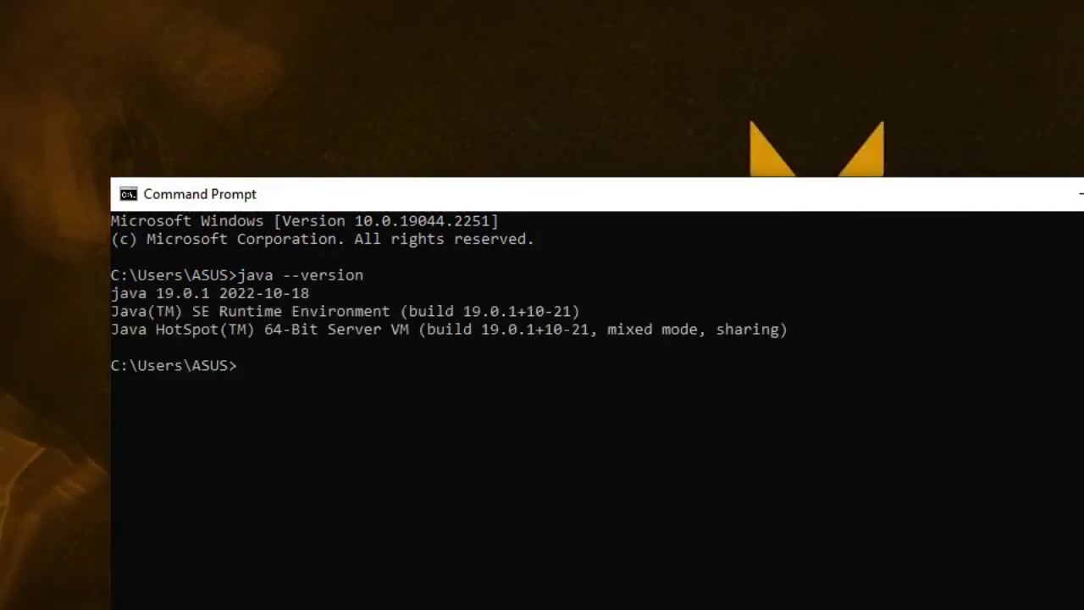